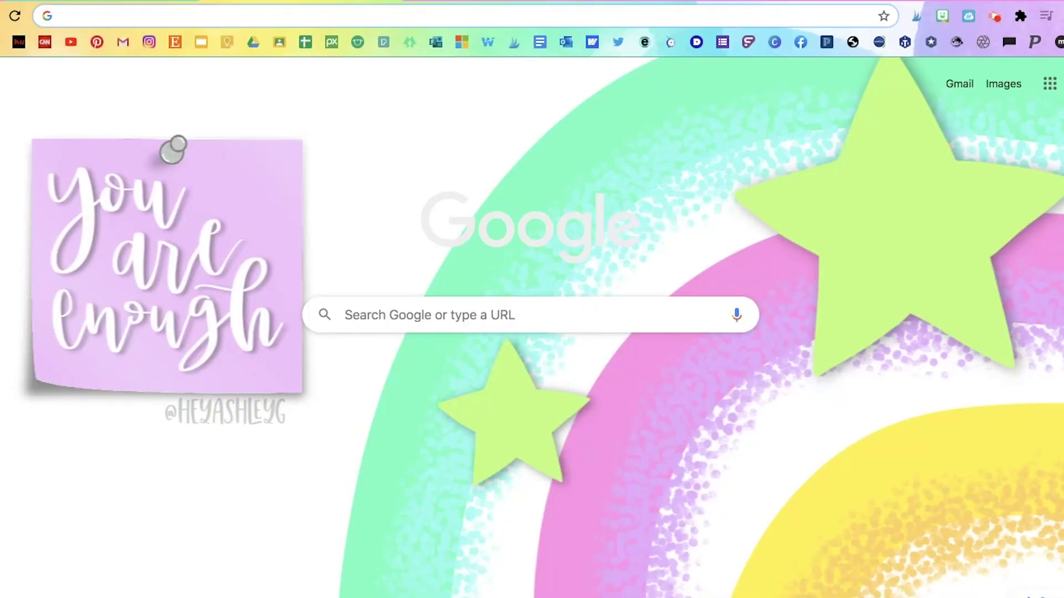
# Step: Search for Screencastify and add the Screen Video Recorder extension from the Chrome Web Store
pyautogui.click(564, 325)
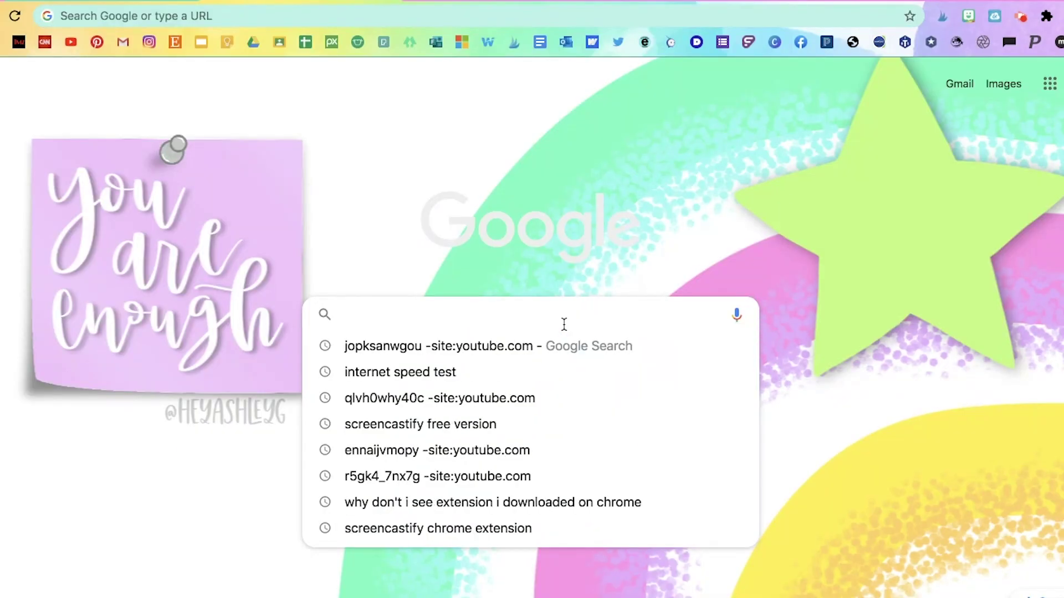
pyautogui.write('Screen')
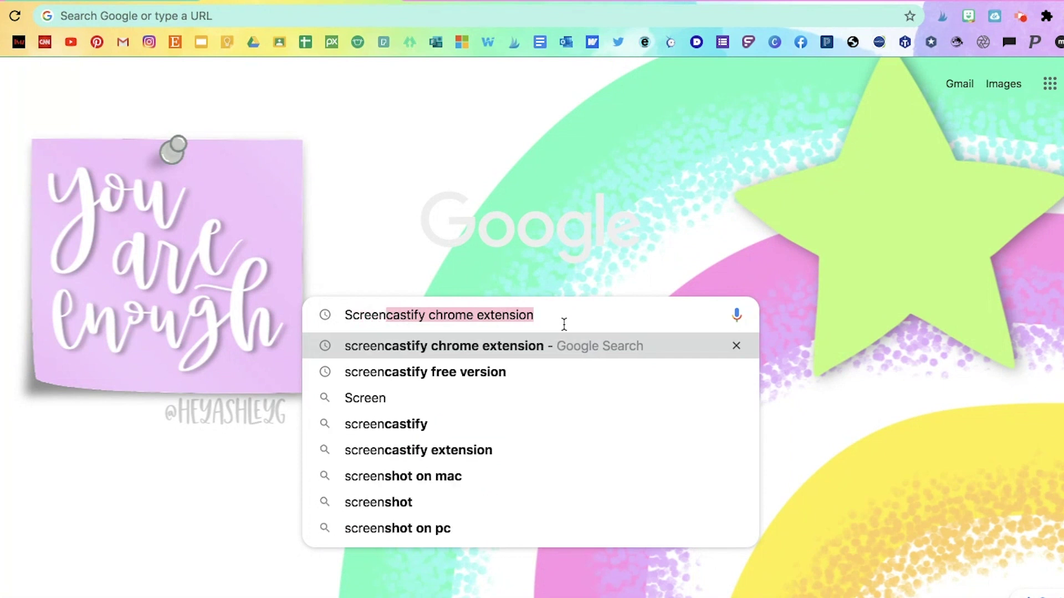
pyautogui.press('Return')
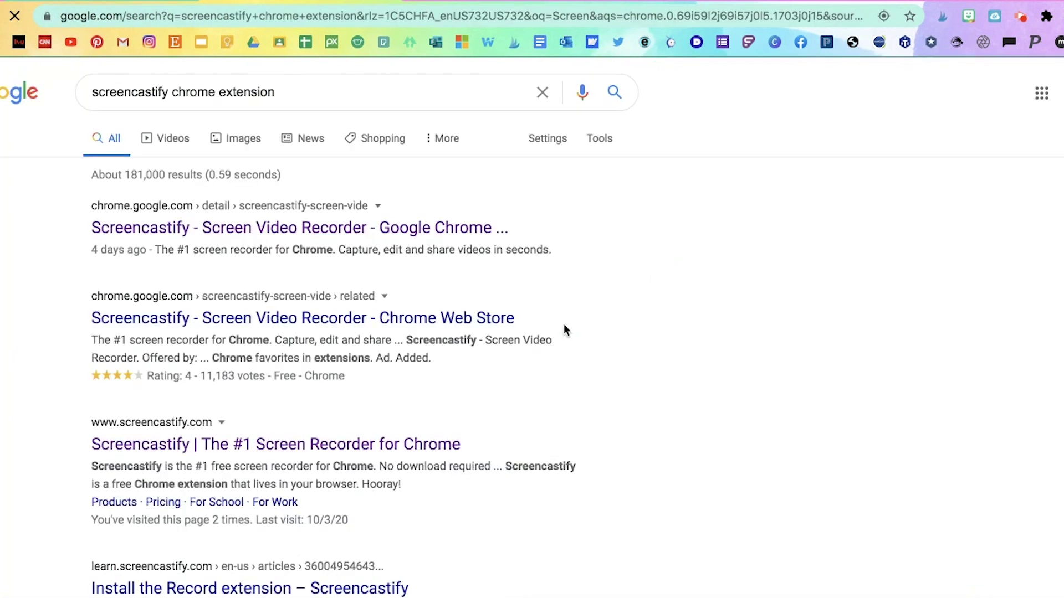
pyautogui.click(440, 237)
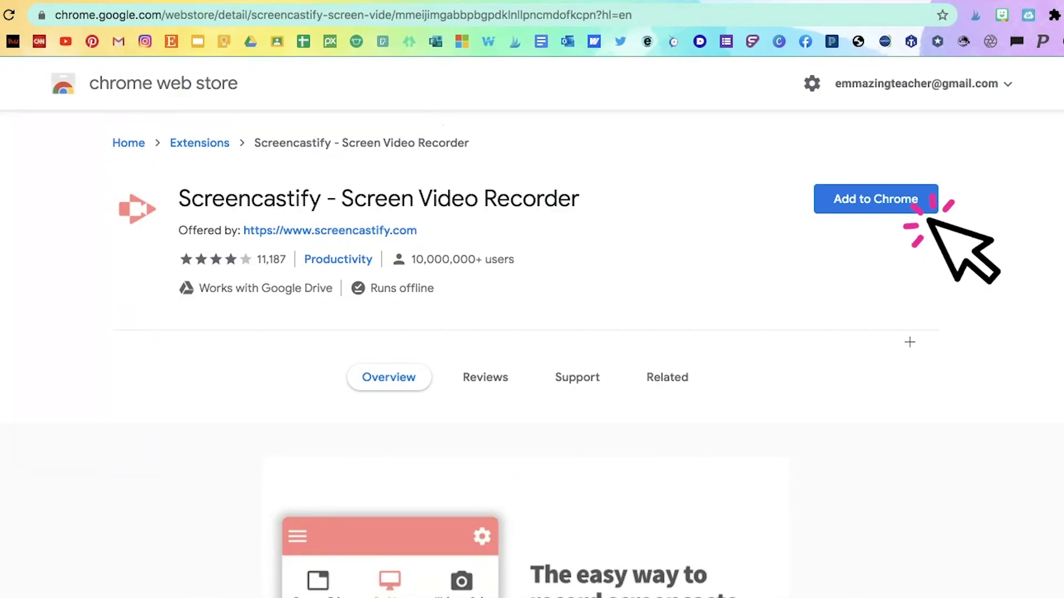
pyautogui.click(920, 204)
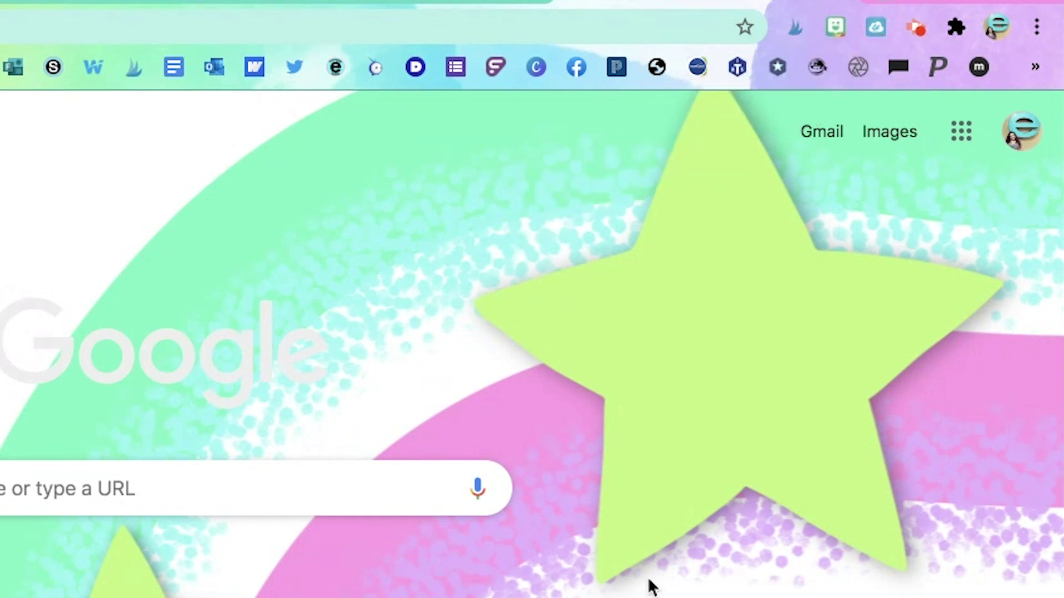
# Step: Check the installed extensions list, then bring up the Screencastify recording panel from the toolbar
pyautogui.click(956, 28)
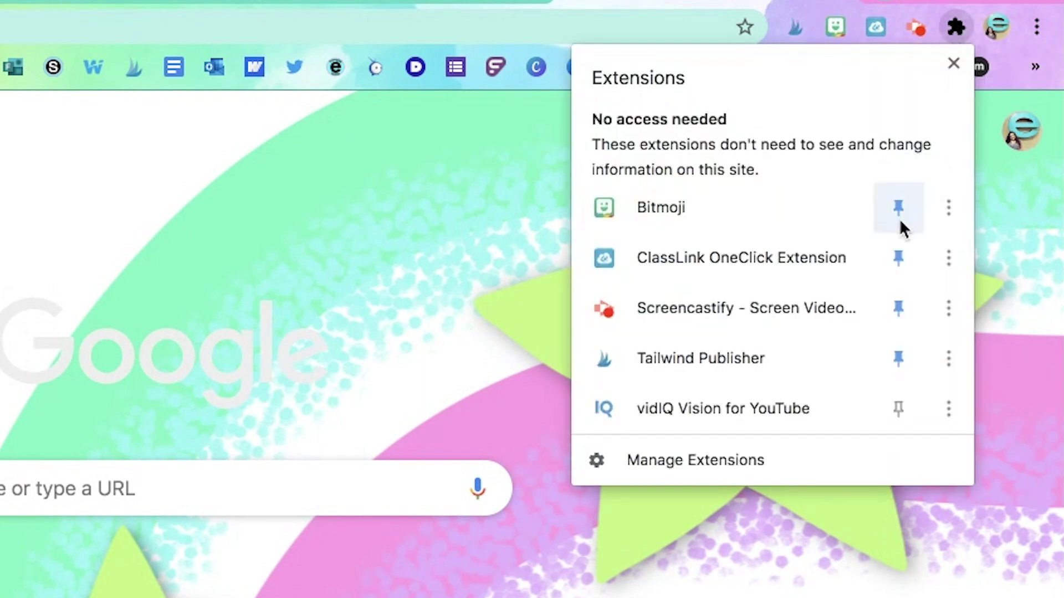
pyautogui.click(1031, 337)
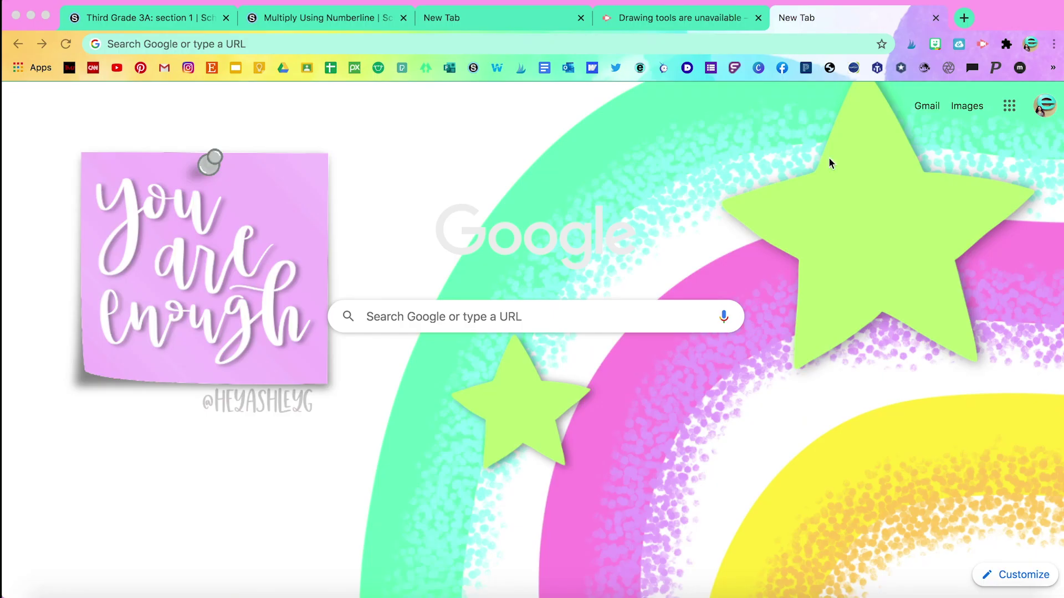
pyautogui.click(982, 44)
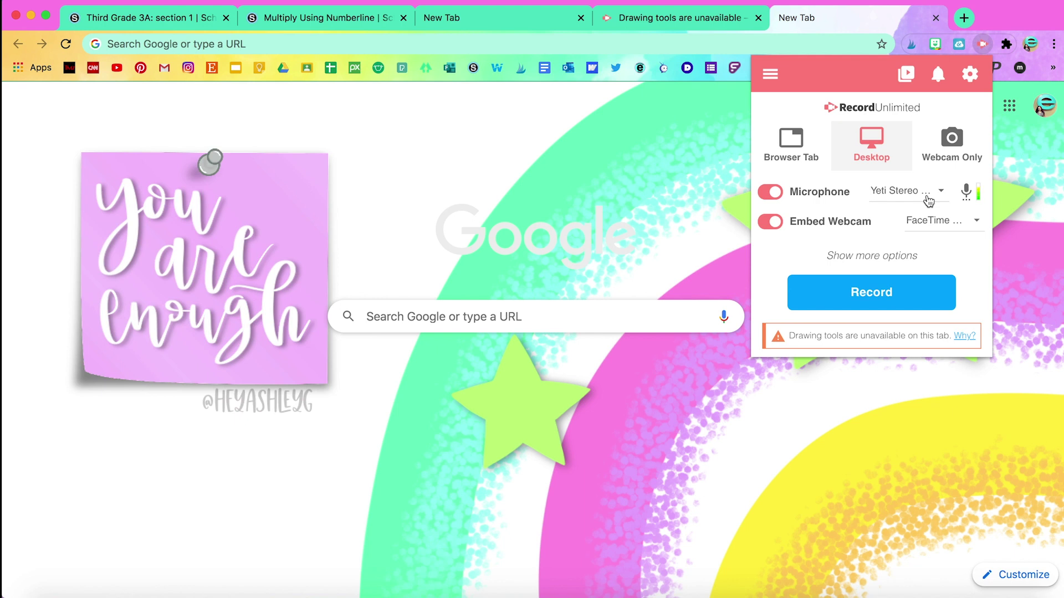
# Step: Select Yeti Stereo Microphone and reveal the extra options with 3-second countdown and drawing tools
pyautogui.click(928, 201)
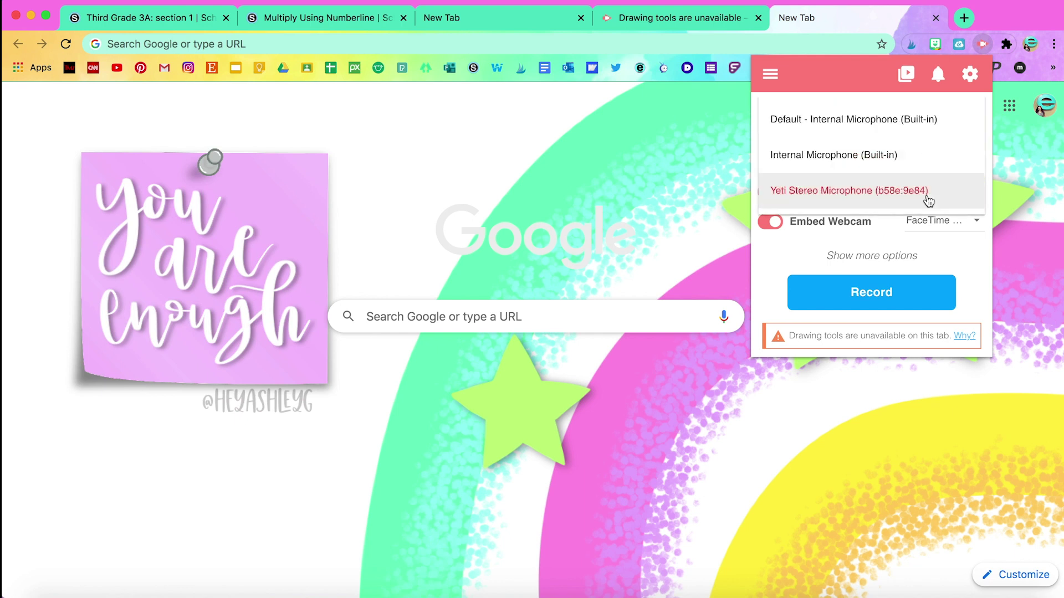
pyautogui.click(977, 250)
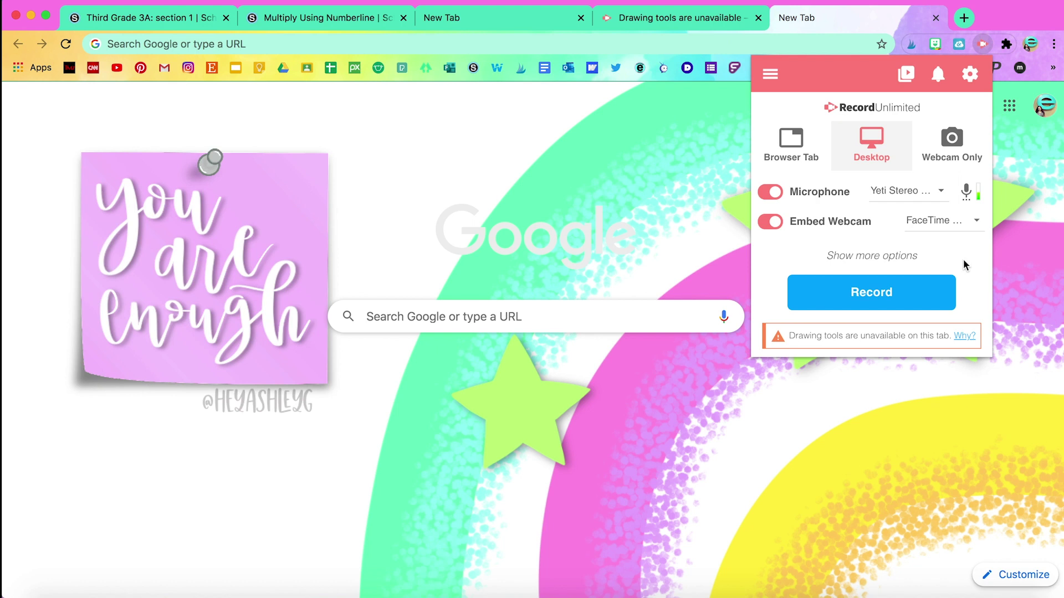
pyautogui.click(887, 256)
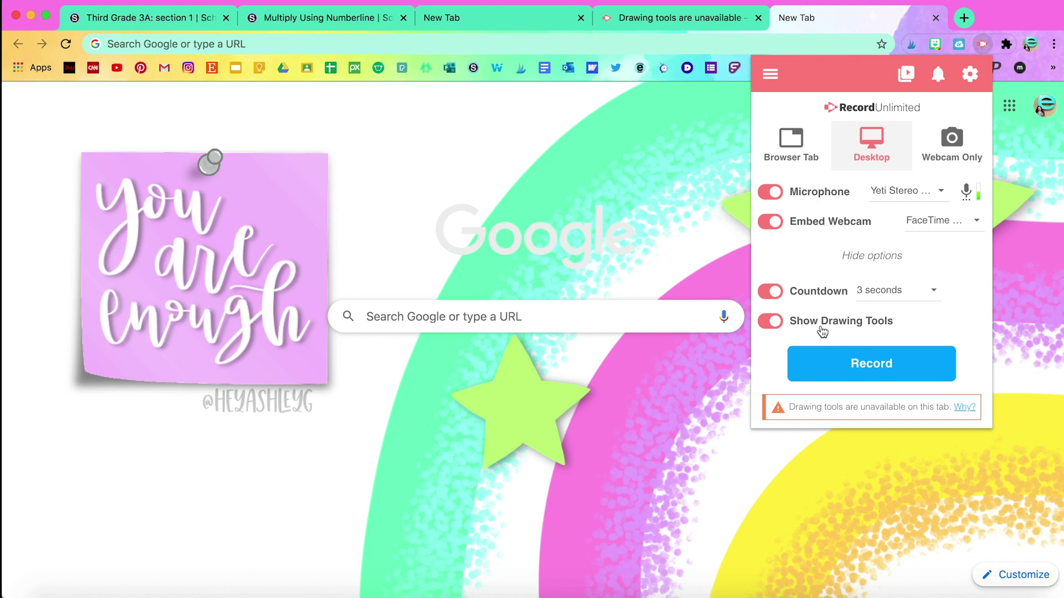
# Step: Start recording, sharing the entire screen with webcam, now showing the Schoology course page
pyautogui.click(836, 356)
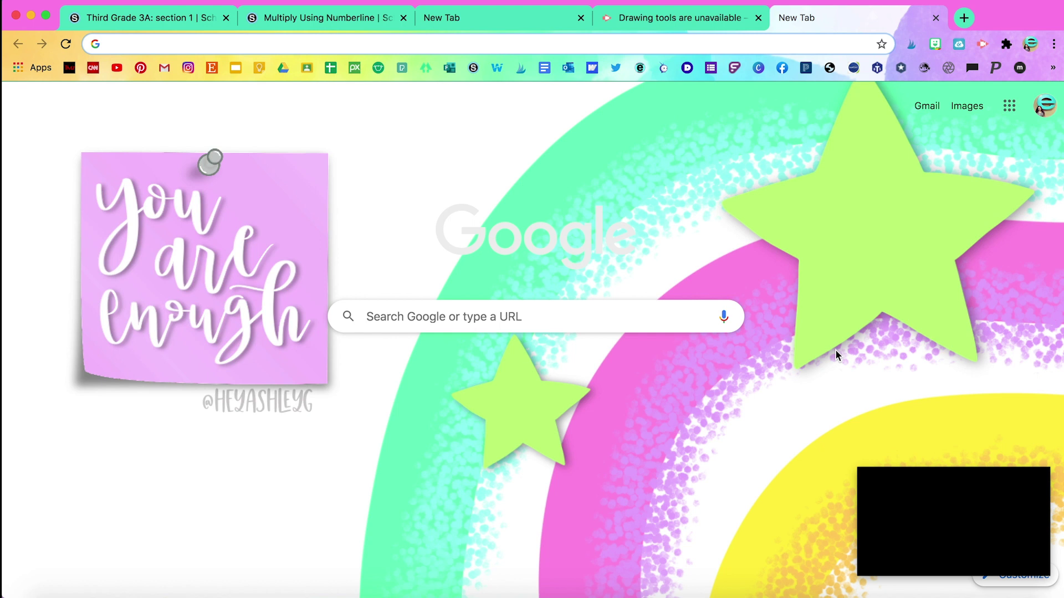
pyautogui.moveTo(987, 497)
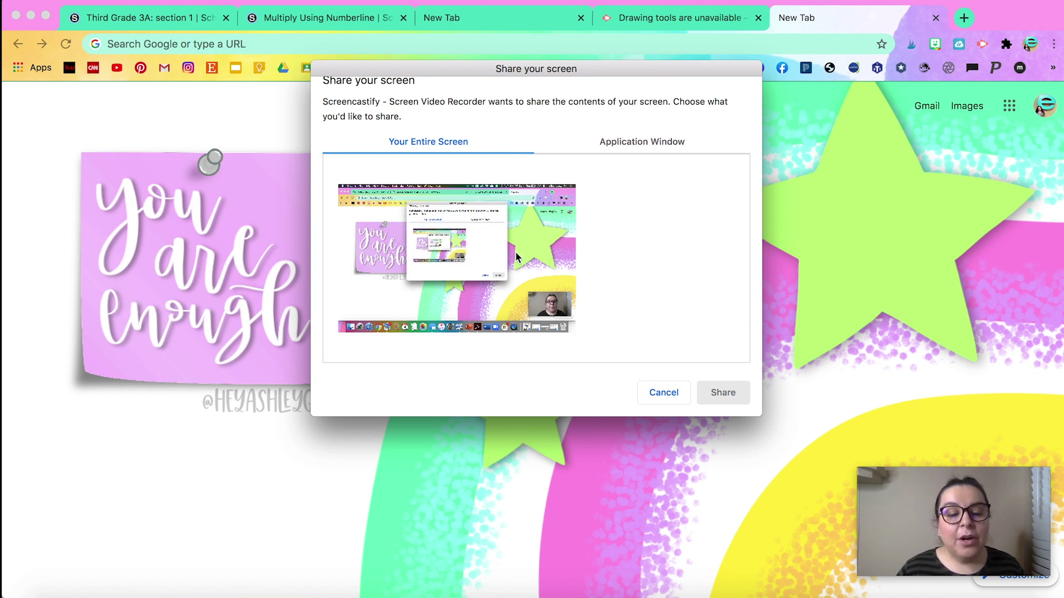
pyautogui.click(509, 246)
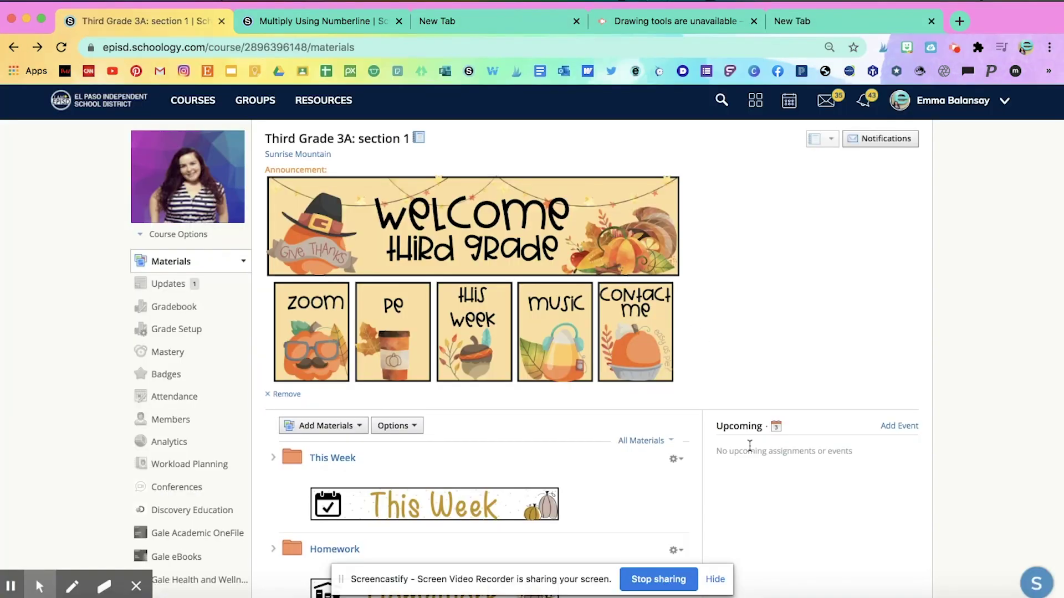
pyautogui.moveTo(74, 586)
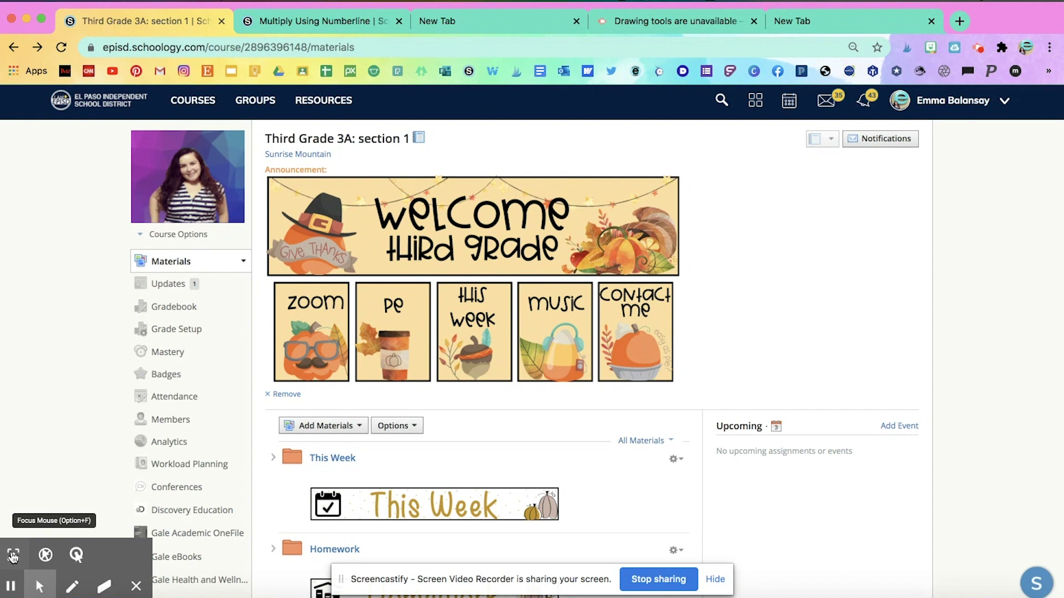
# Step: Try the Focus Mouse spotlight, switch it back off, and turn on click highlighting
pyautogui.click(13, 555)
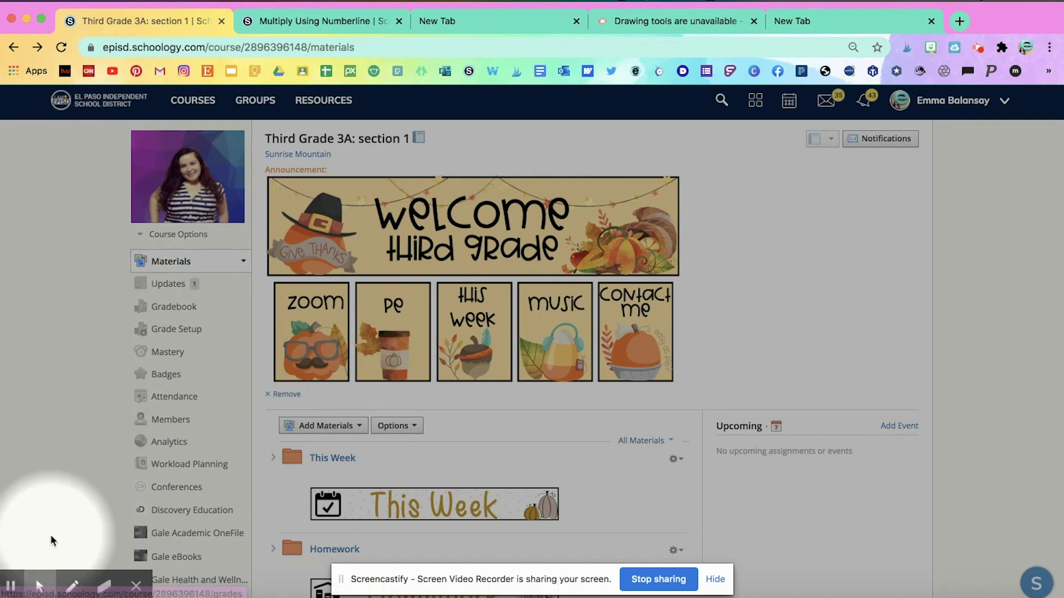
pyautogui.moveTo(35, 579)
pyautogui.click(14, 557)
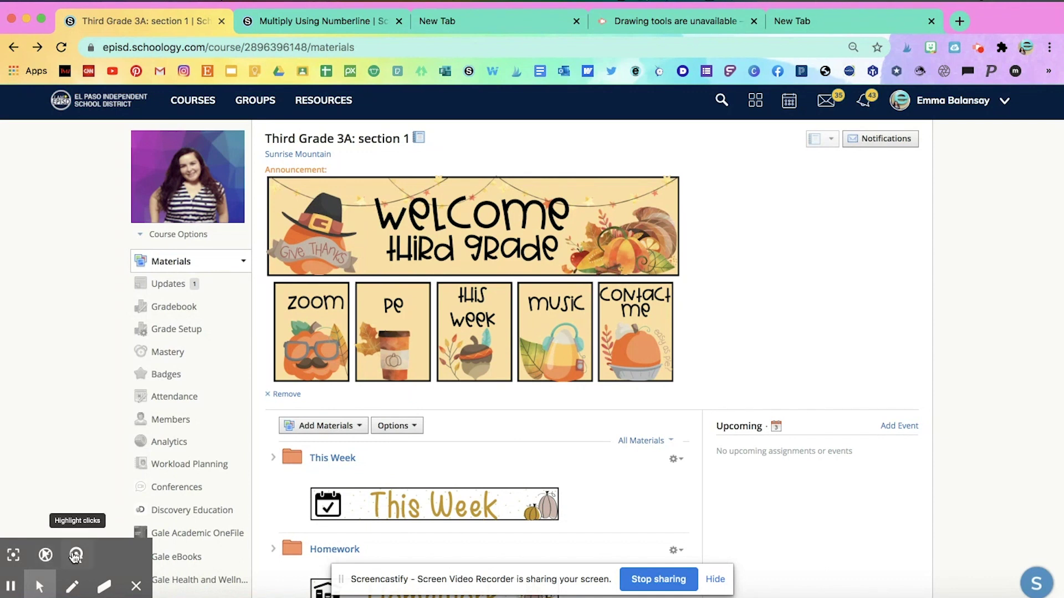
pyautogui.click(75, 556)
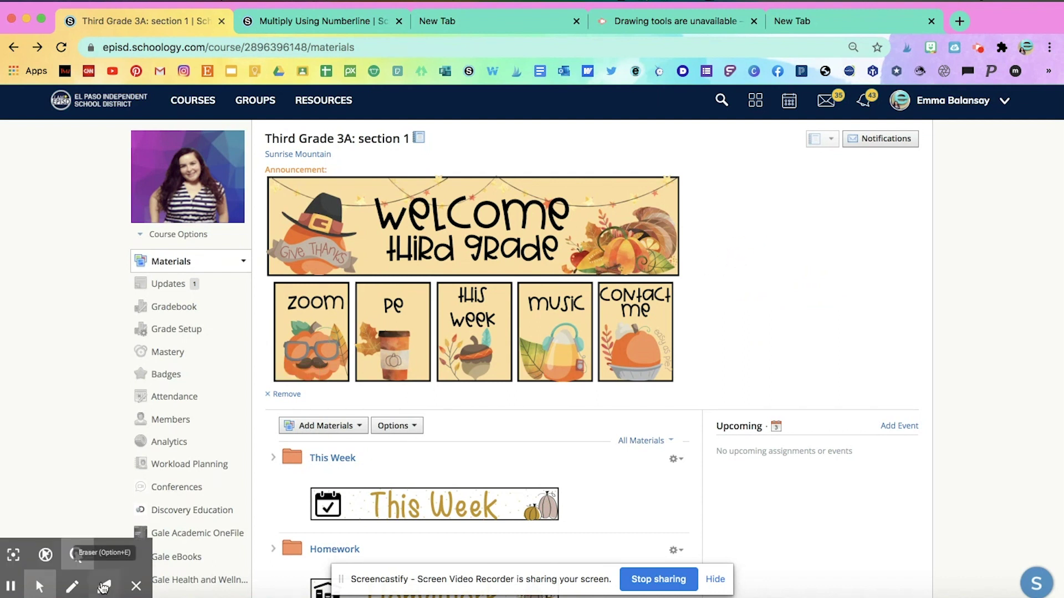
# Step: Draw a purple pen arrow pointing at the Homework folder
pyautogui.click(74, 586)
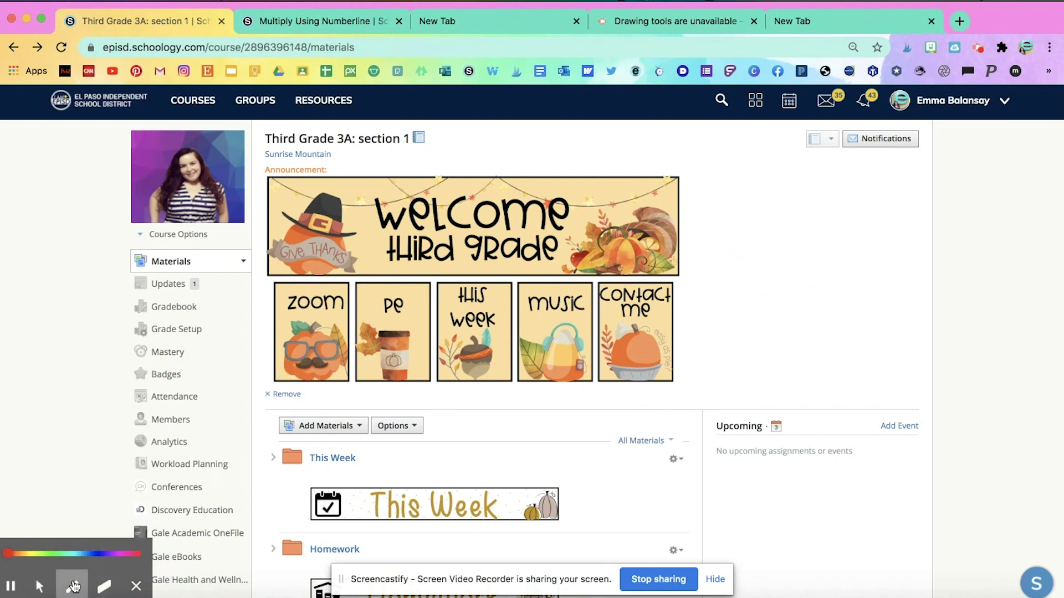
pyautogui.click(115, 555)
pyautogui.scroll(-3, 650, 460)
pyautogui.scroll(-1, 651, 462)
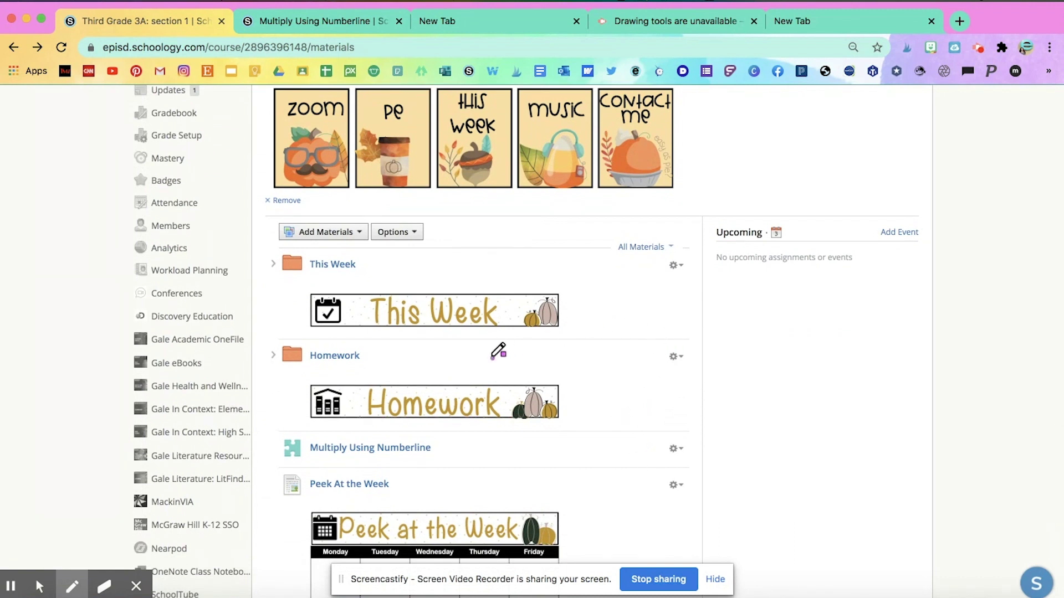
pyautogui.moveTo(493, 358)
pyautogui.mouseDown()
pyautogui.moveTo(424, 356)
pyautogui.moveTo(435, 348)
pyautogui.moveTo(423, 359)
pyautogui.moveTo(438, 376)
pyautogui.mouseUp()
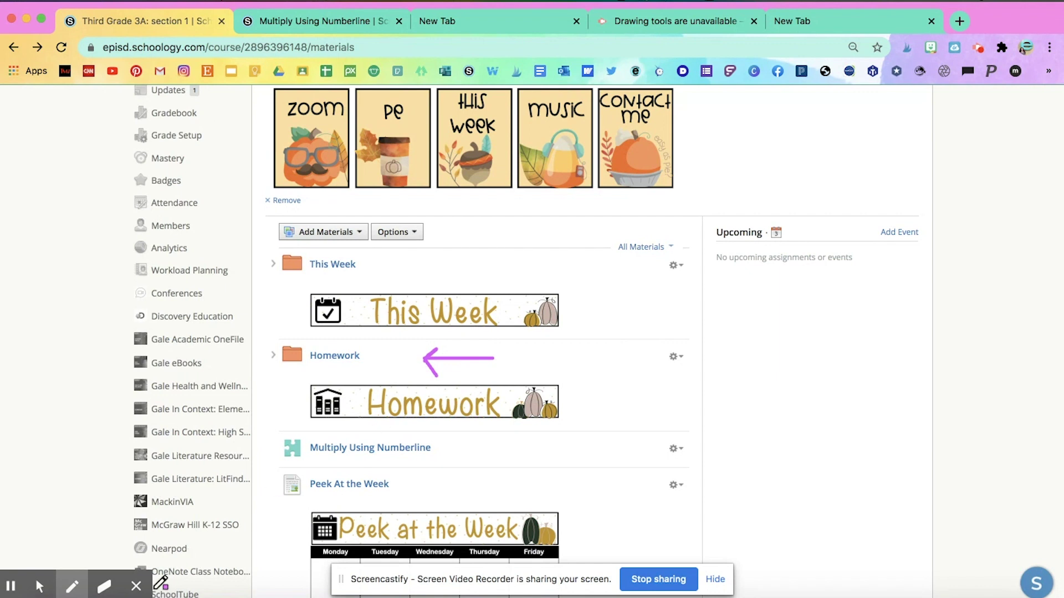
# Step: Erase the purple arrow beside Homework with the eraser tool
pyautogui.click(104, 587)
pyautogui.moveTo(407, 376); pyautogui.dragTo(438, 352)
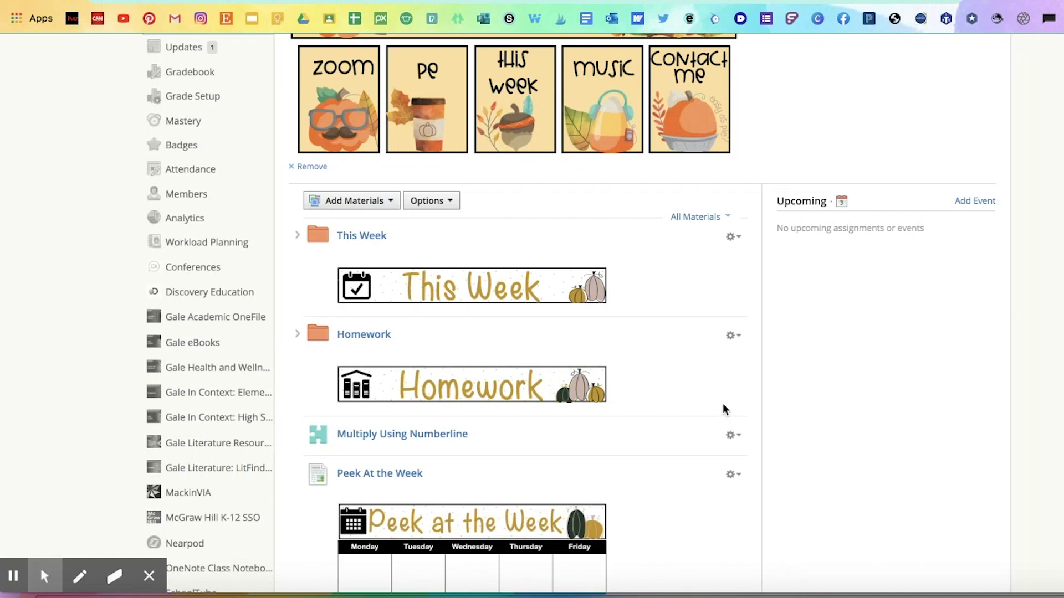
pyautogui.scroll(3, 723, 410)
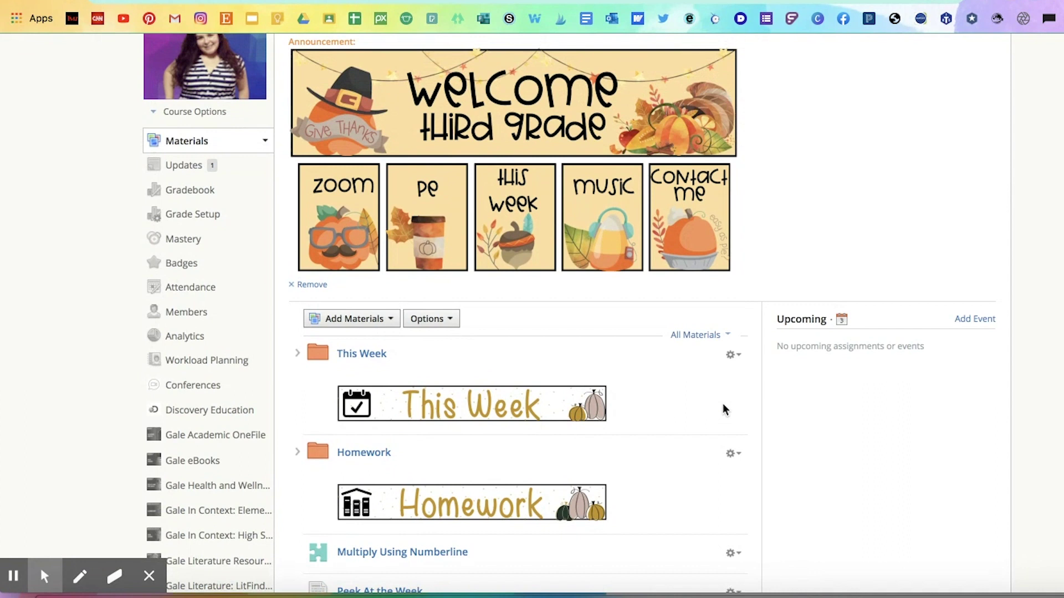
pyautogui.scroll(-3, 723, 410)
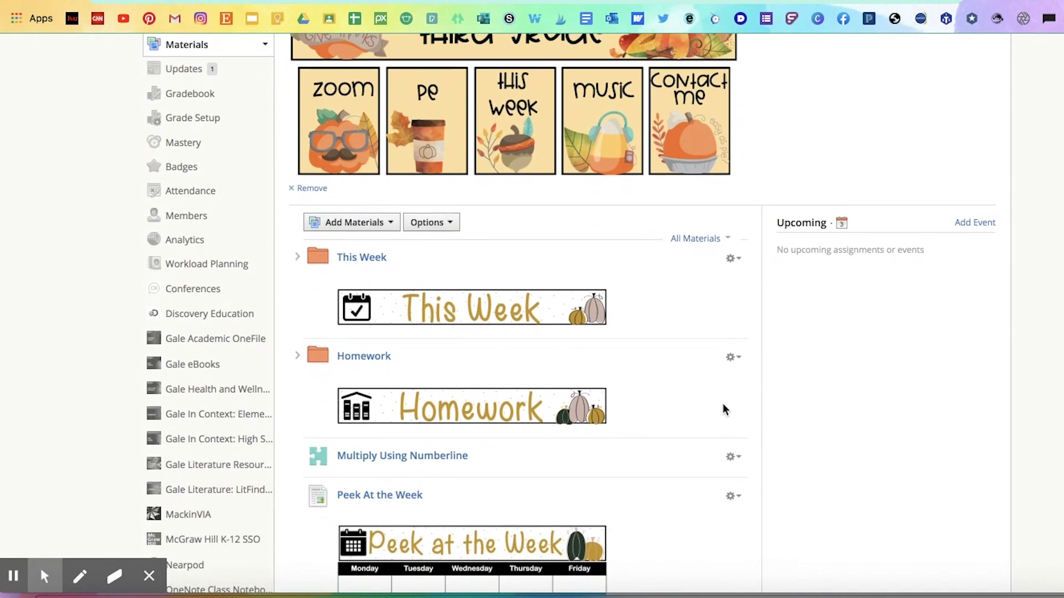
pyautogui.scroll(-1, 723, 410)
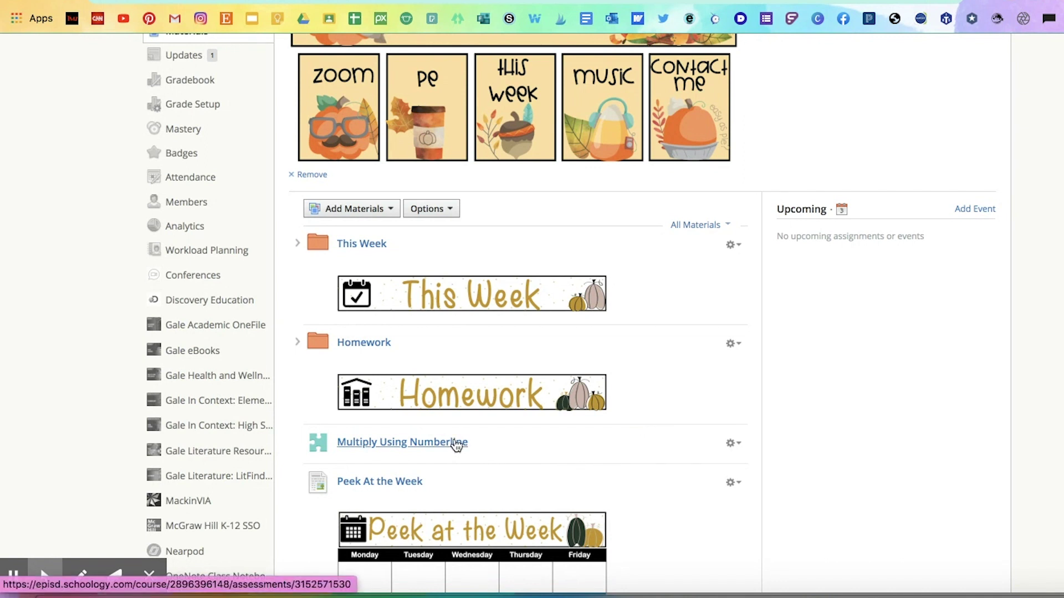
# Step: Open the Multiply Using Numberline assessment and choose green as the highlight colour
pyautogui.click(456, 445)
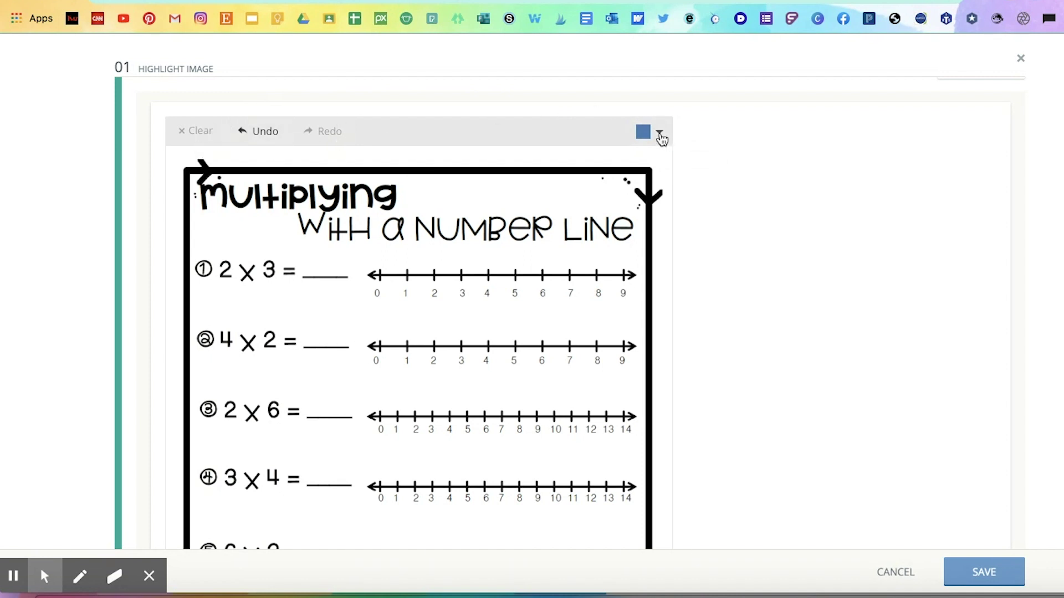
pyautogui.click(659, 132)
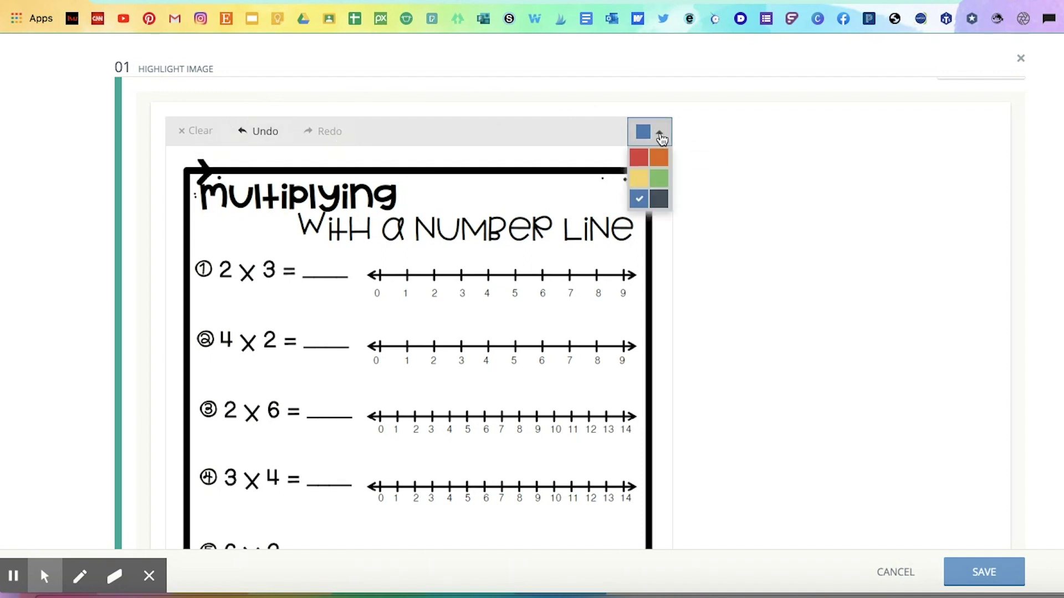
pyautogui.click(658, 178)
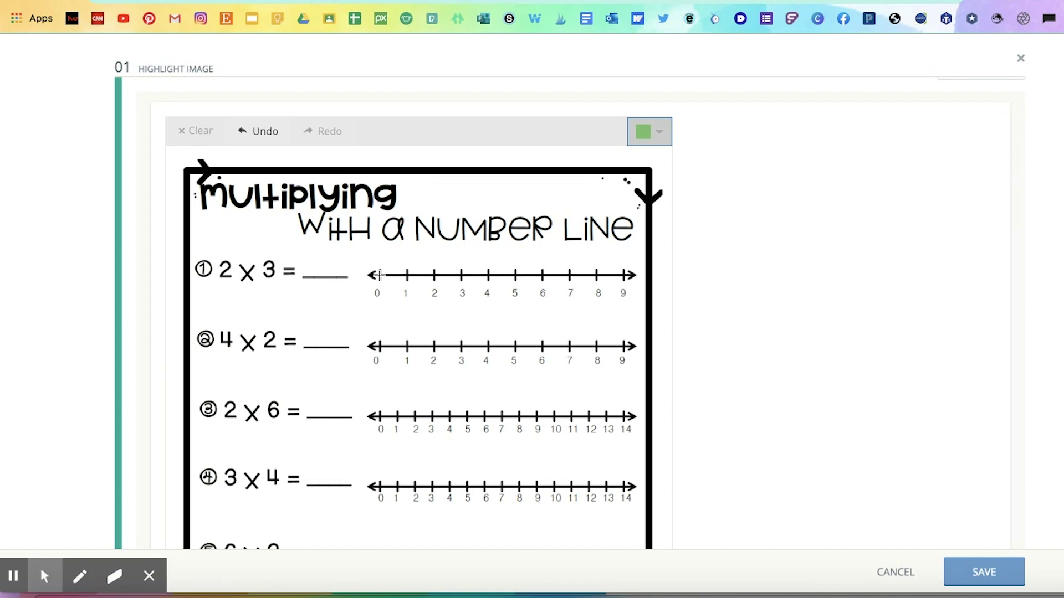
# Step: Draw green hops 0→3→6 on the first number line and write 6 as the answer to 2 × 3
pyautogui.moveTo(379, 274)
pyautogui.mouseDown()
pyautogui.moveTo(403, 257)
pyautogui.moveTo(451, 256)
pyautogui.moveTo(461, 274)
pyautogui.moveTo(502, 253)
pyautogui.moveTo(537, 261)
pyautogui.moveTo(546, 276)
pyautogui.mouseUp()
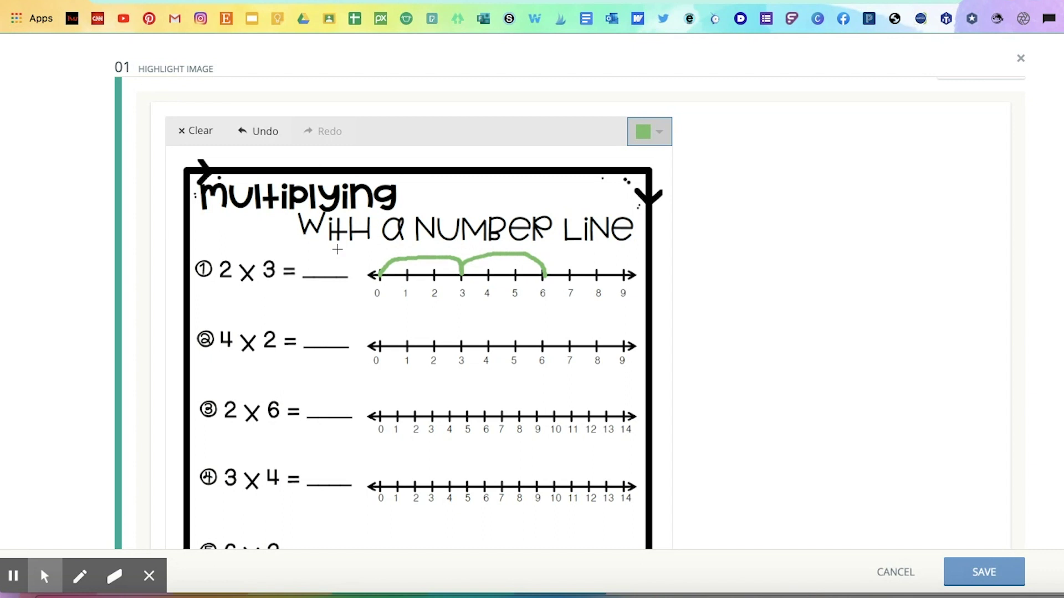
pyautogui.moveTo(339, 249)
pyautogui.mouseDown()
pyautogui.moveTo(324, 249)
pyautogui.moveTo(320, 265)
pyautogui.moveTo(328, 284)
pyautogui.moveTo(348, 282)
pyautogui.moveTo(334, 268)
pyautogui.moveTo(332, 283)
pyautogui.mouseUp()
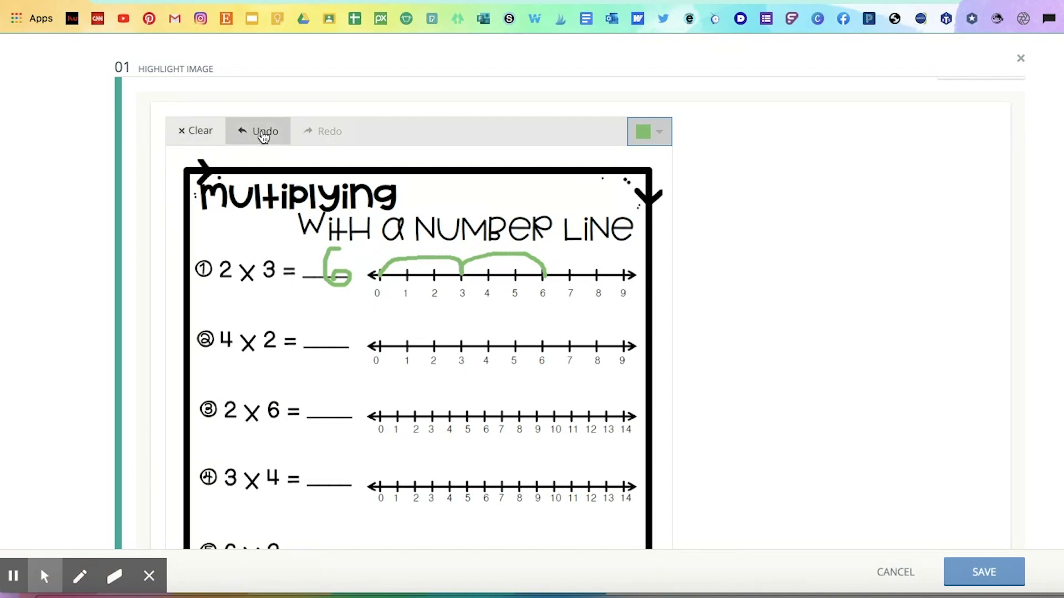
pyautogui.click(245, 136)
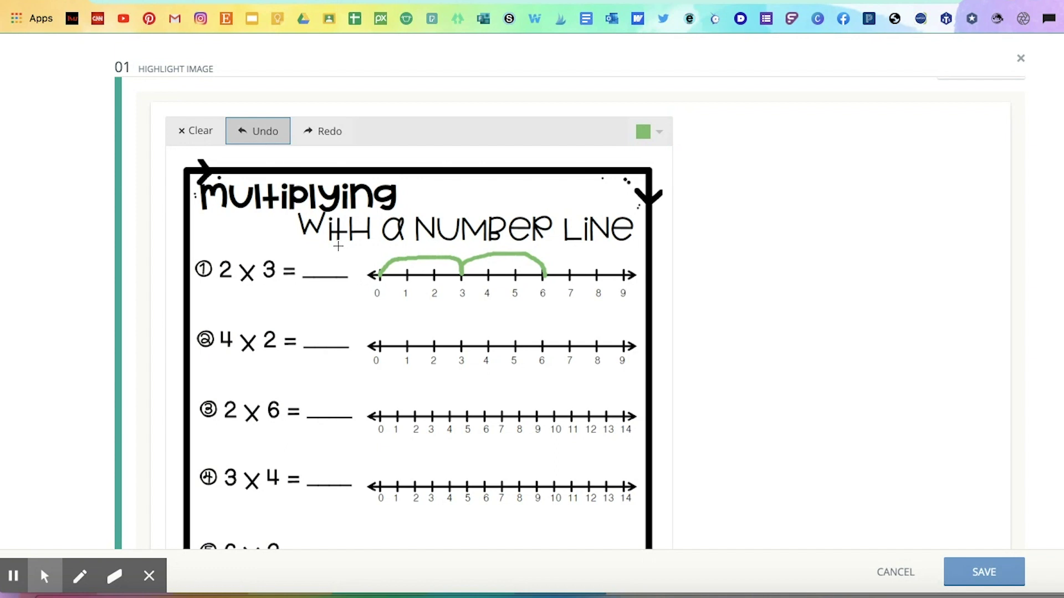
pyautogui.moveTo(339, 247)
pyautogui.mouseDown()
pyautogui.moveTo(326, 252)
pyautogui.moveTo(328, 280)
pyautogui.moveTo(344, 277)
pyautogui.moveTo(329, 265)
pyautogui.moveTo(332, 274)
pyautogui.mouseUp()
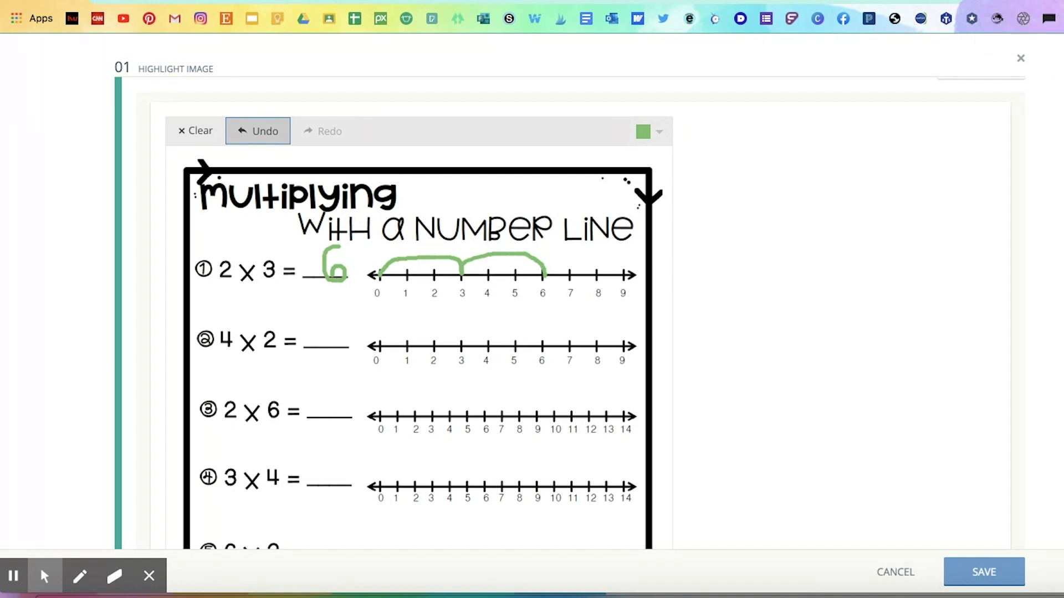
pyautogui.click(1059, 2)
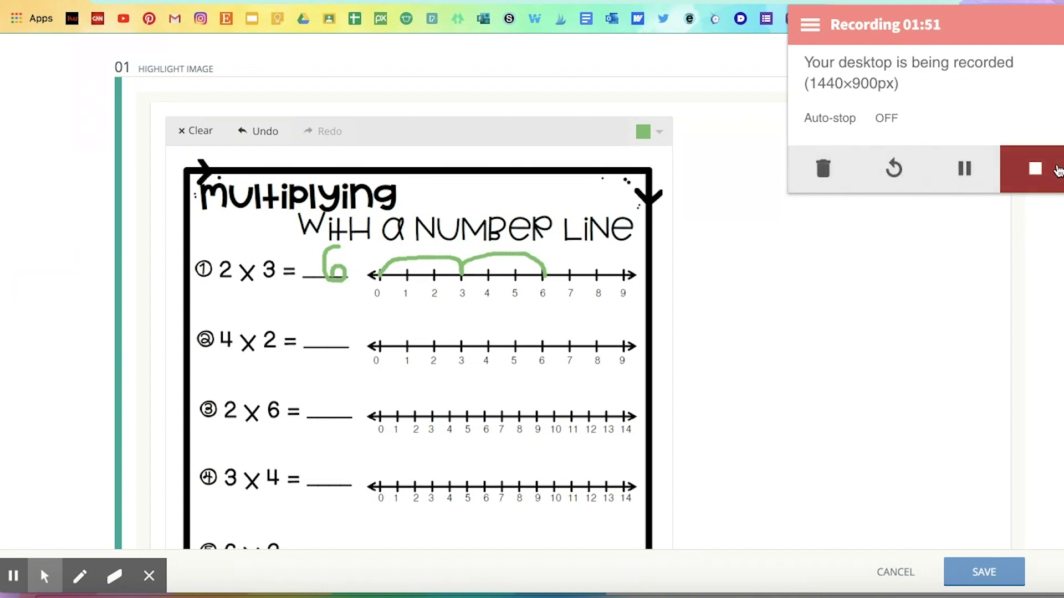
# Step: Stop the recording so the 1:52 video '7 demonstration' opens and saves to Google Drive
pyautogui.click(1035, 168)
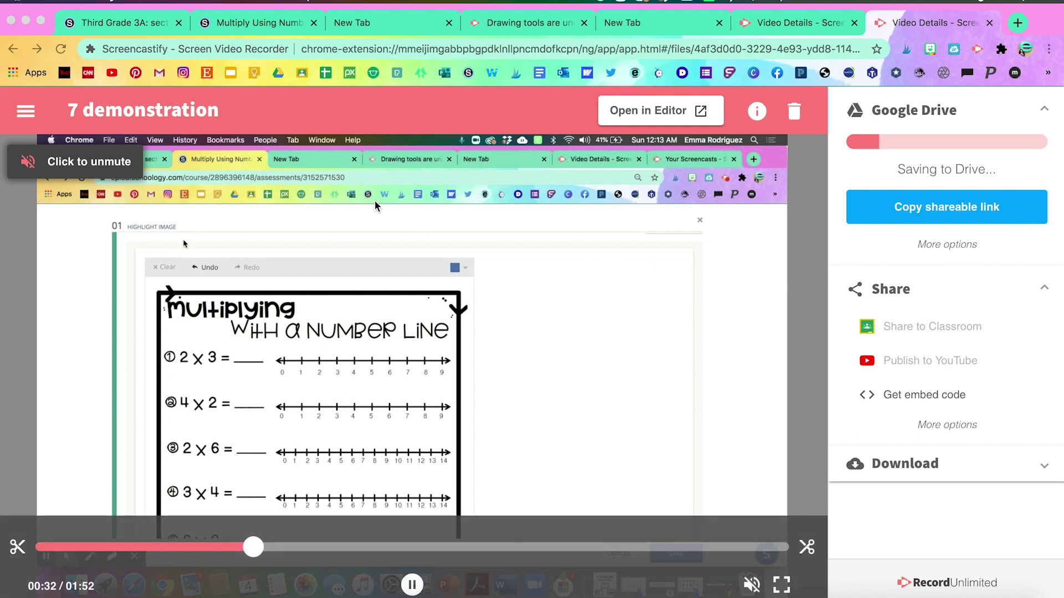